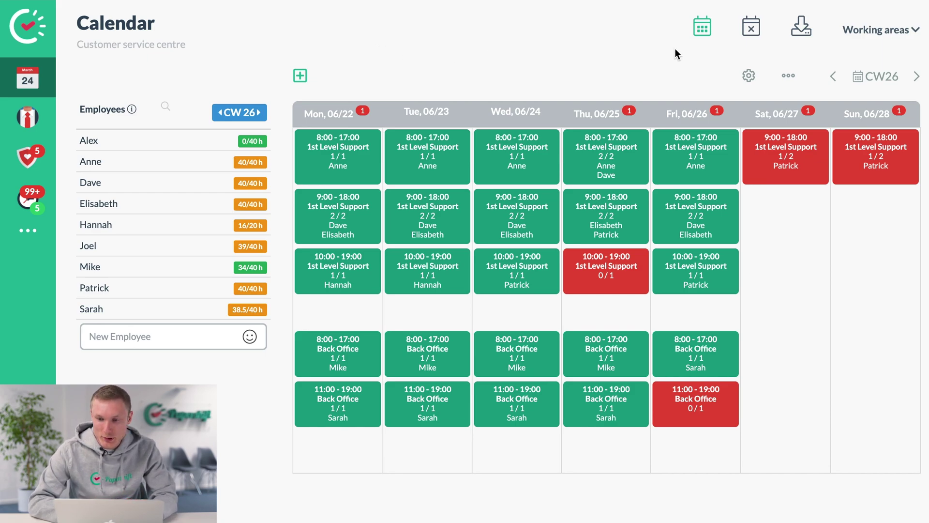
# - Display the shift calendar in the daily resource view, then reopen the view options
pyautogui.click(750, 76)
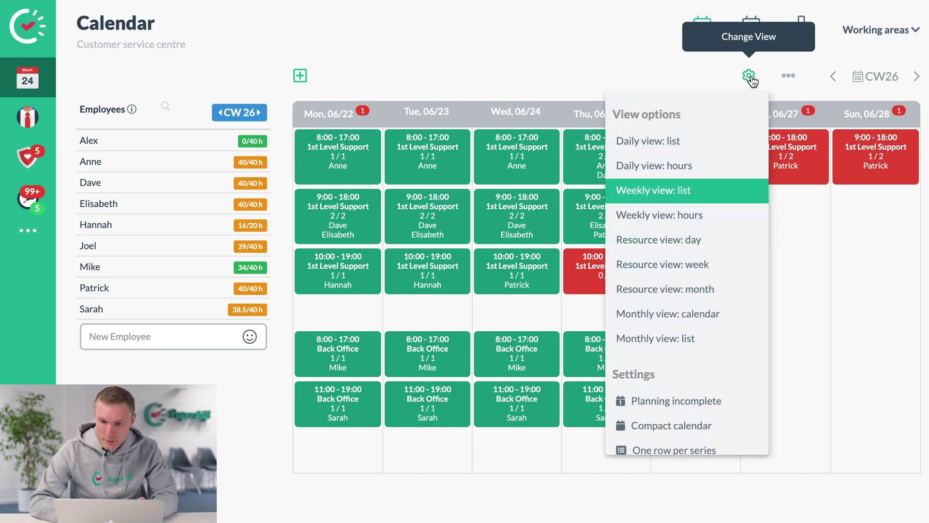
pyautogui.click(691, 242)
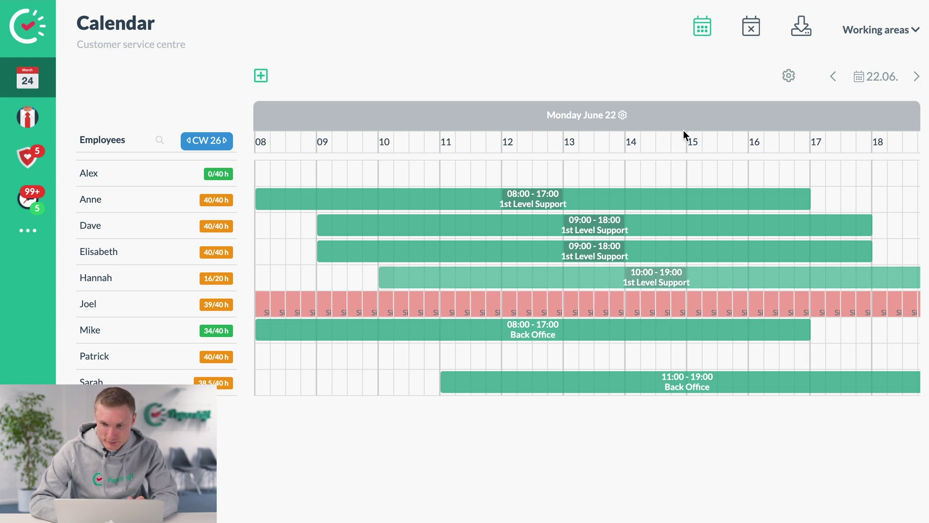
pyautogui.click(773, 75)
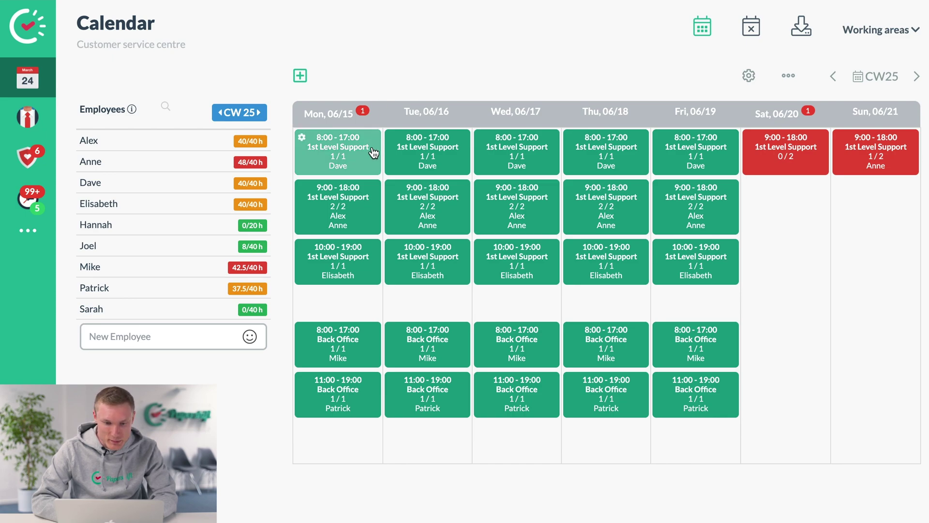
# - Review the working area filter and the edit settings of Monday 06/15's 8:00 - 17:00 1st Level Support shift
pyautogui.click(856, 32)
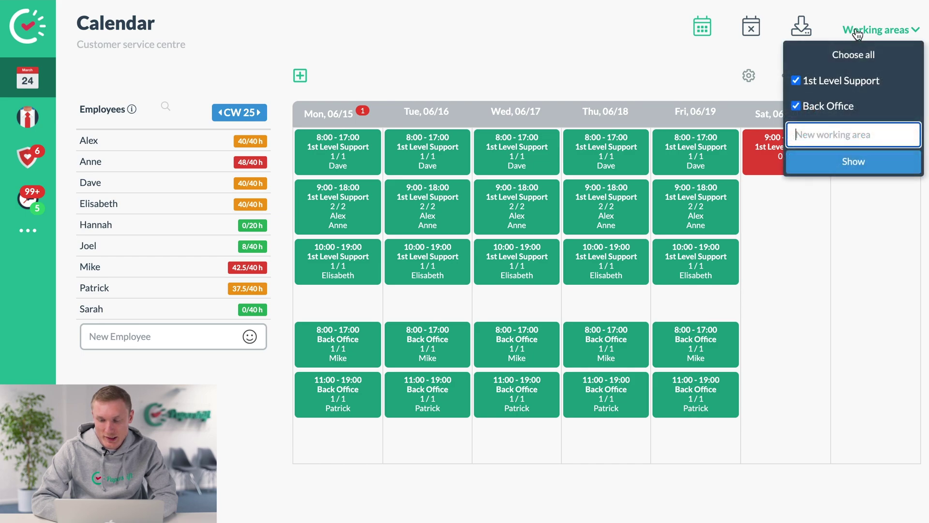
pyautogui.click(627, 49)
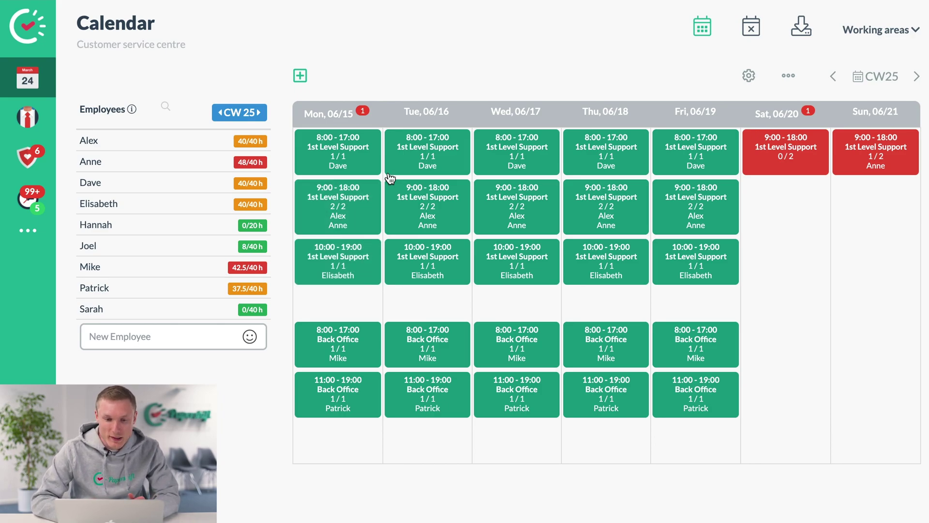
pyautogui.click(302, 138)
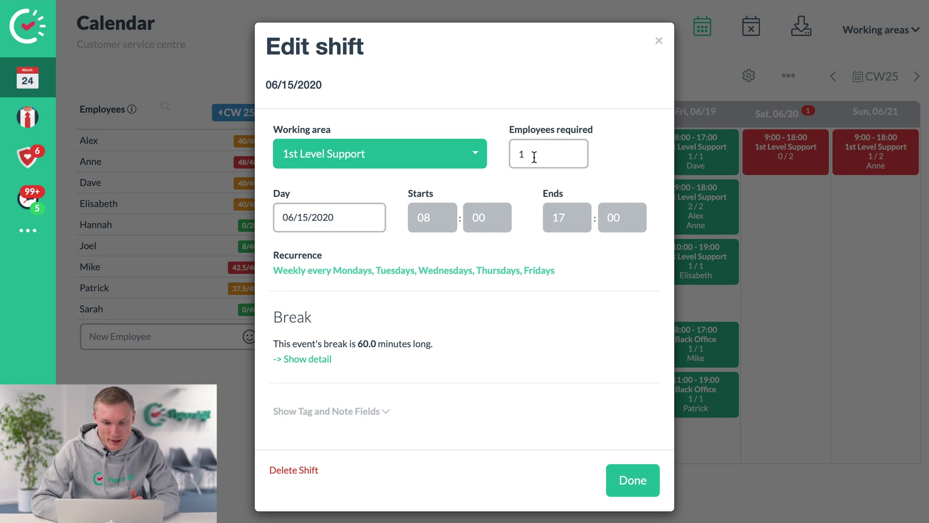
pyautogui.click(659, 41)
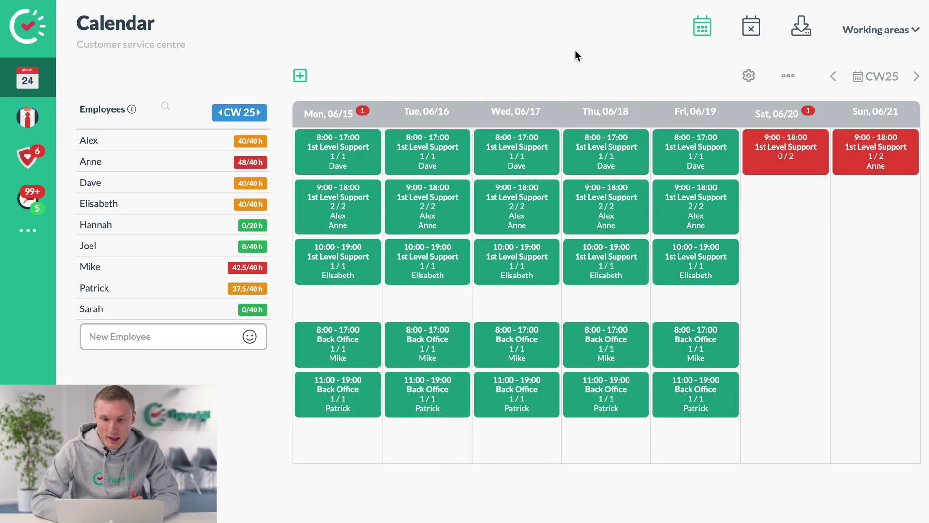
# - Assign the available employee to the 1st Level Support shift on Monday 06/15 from 8:00 to 17:00
pyautogui.click(342, 156)
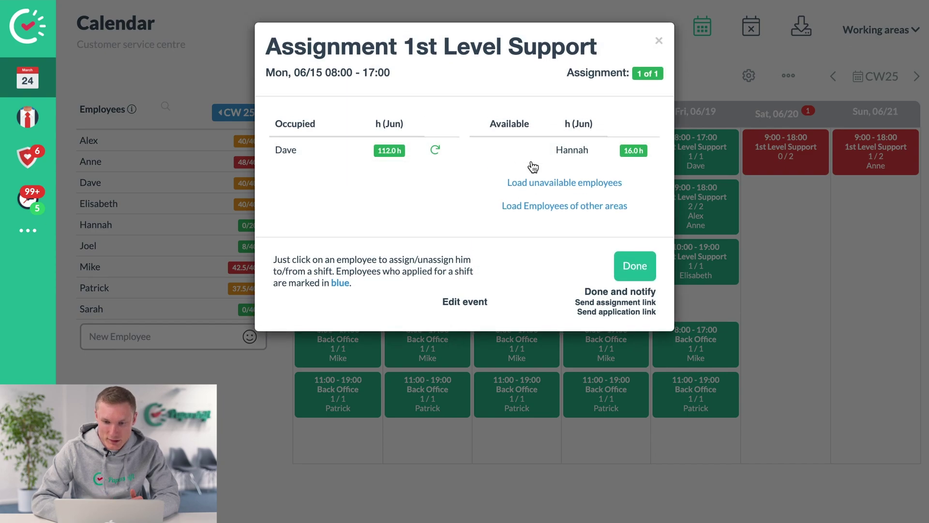
pyautogui.click(529, 160)
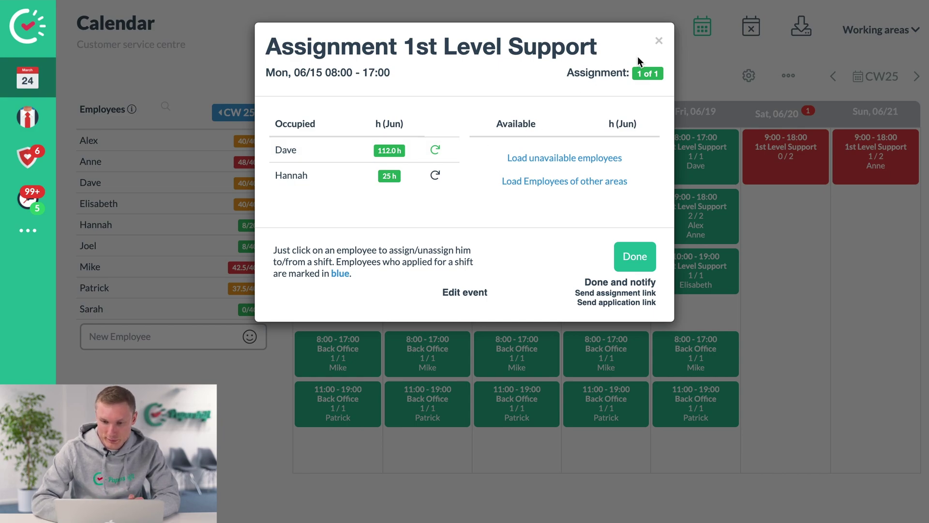
pyautogui.click(659, 41)
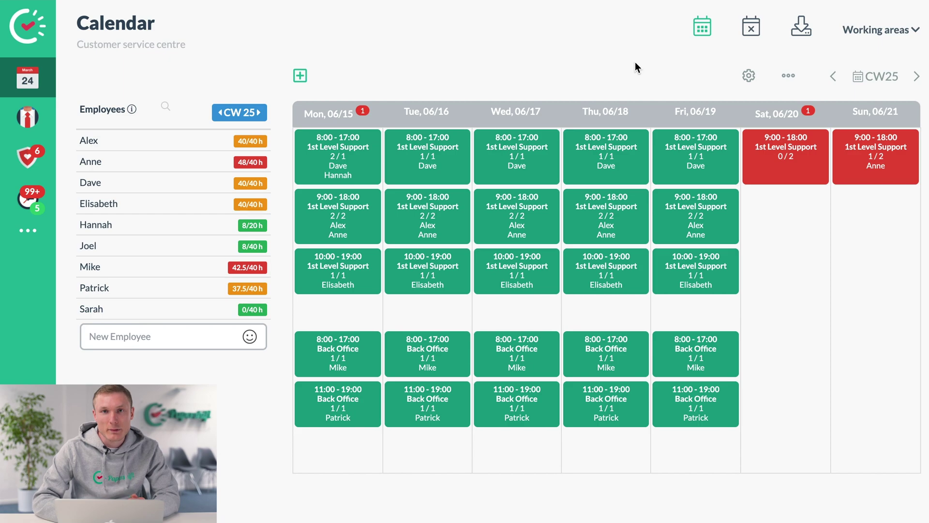
# - In calendar week 26, set Thursday 06/25's 8:00 - 17:00 1st Level Support shift to require 2 employees, for only this event
pyautogui.click(917, 81)
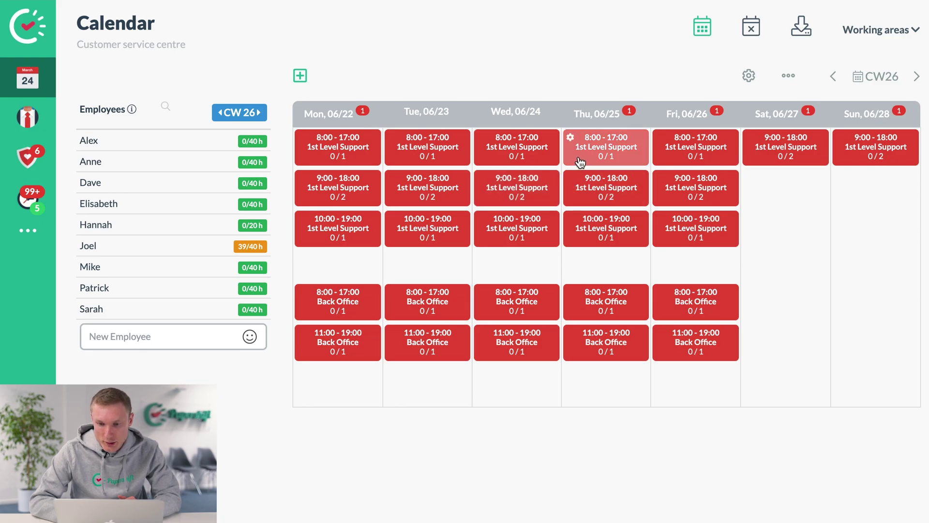
pyautogui.click(572, 138)
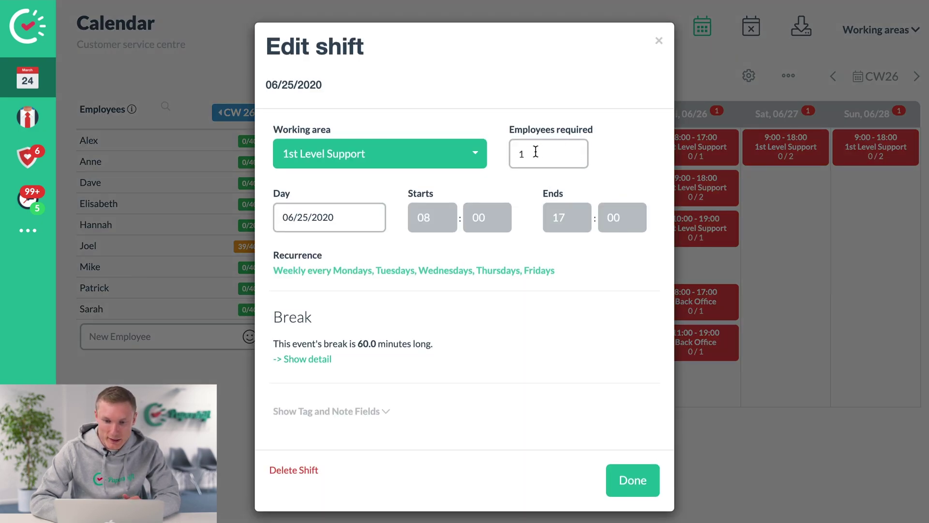
pyautogui.click(536, 152)
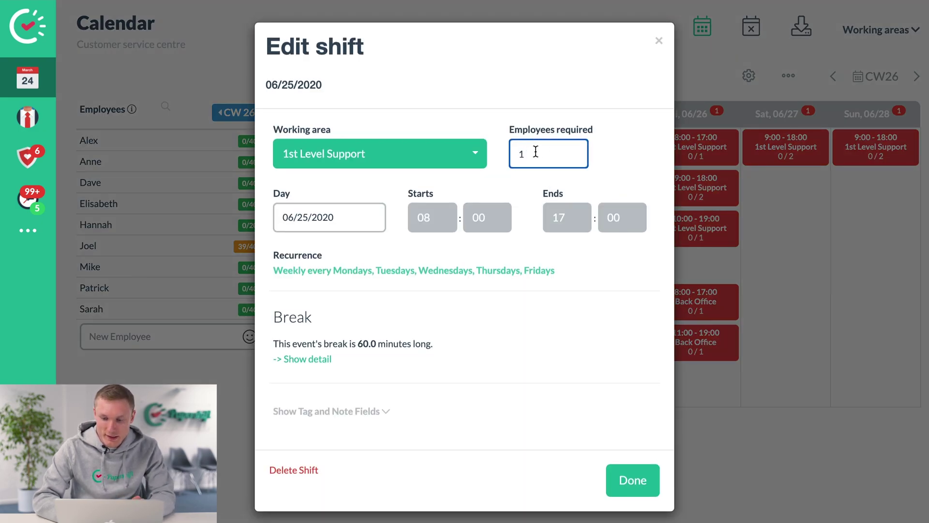
pyautogui.press('BackSpace')
pyautogui.write('2')
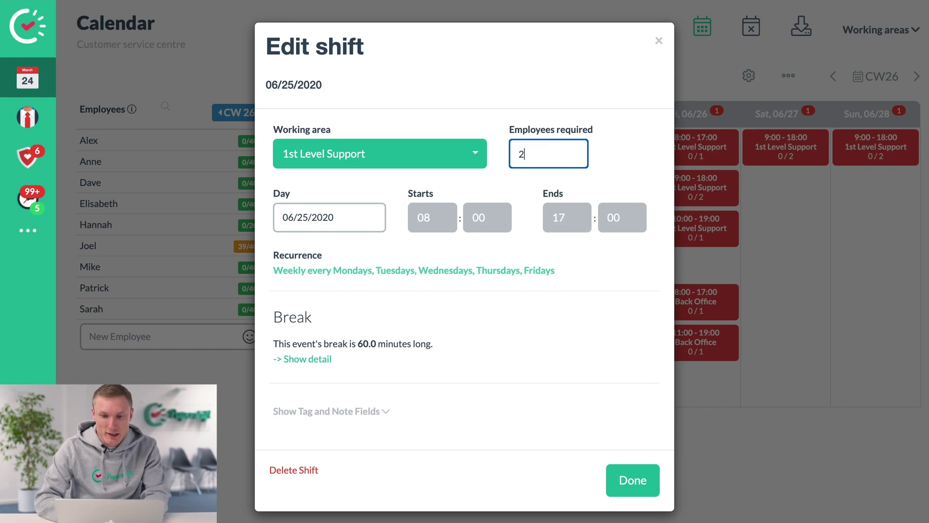
pyautogui.click(635, 482)
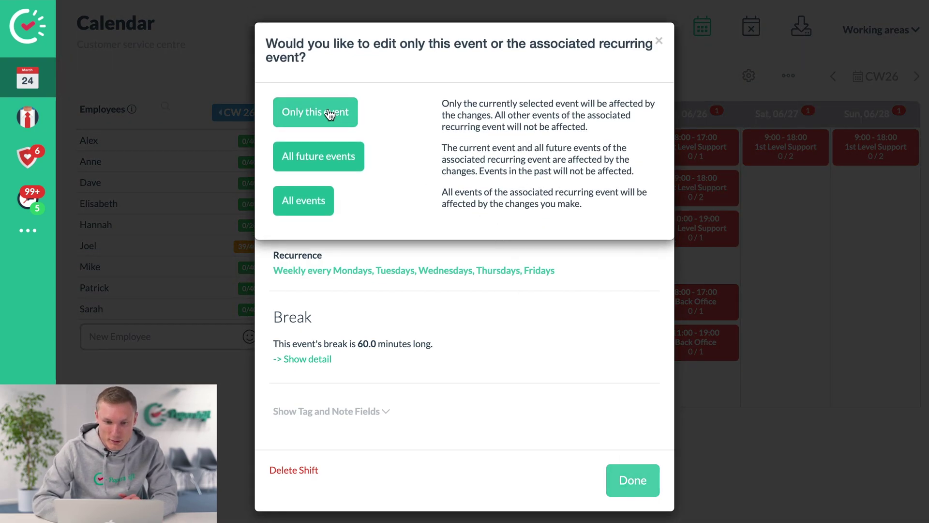
pyautogui.click(331, 115)
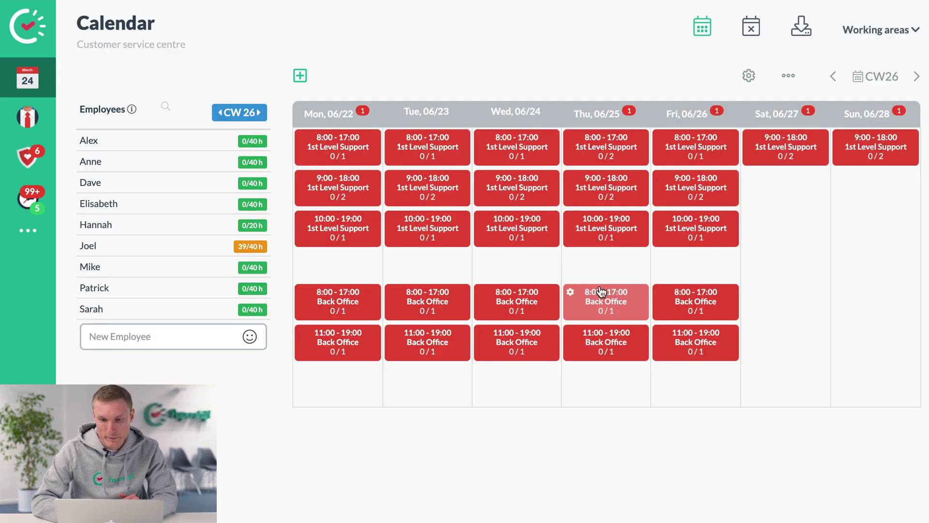
# - Automatically assign employees to the shifts of calendar week 26, sorted by applications
pyautogui.click(787, 76)
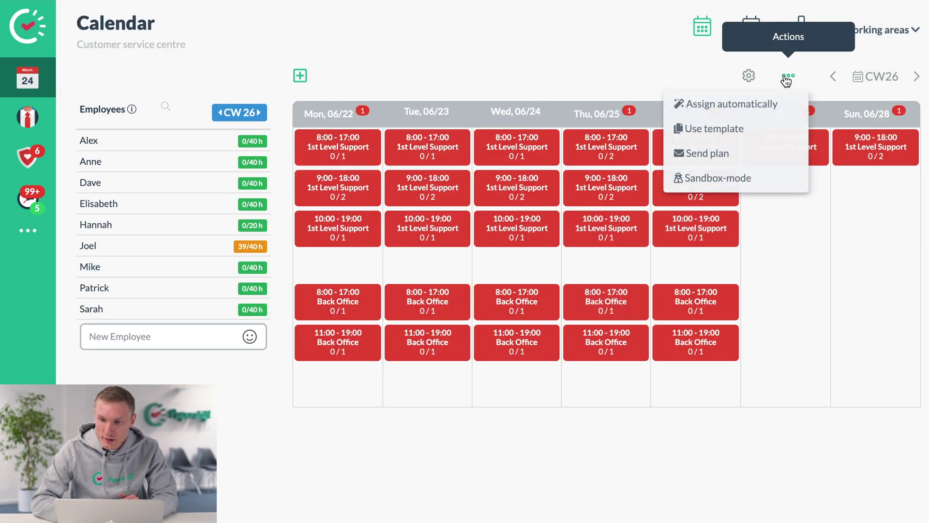
pyautogui.click(762, 104)
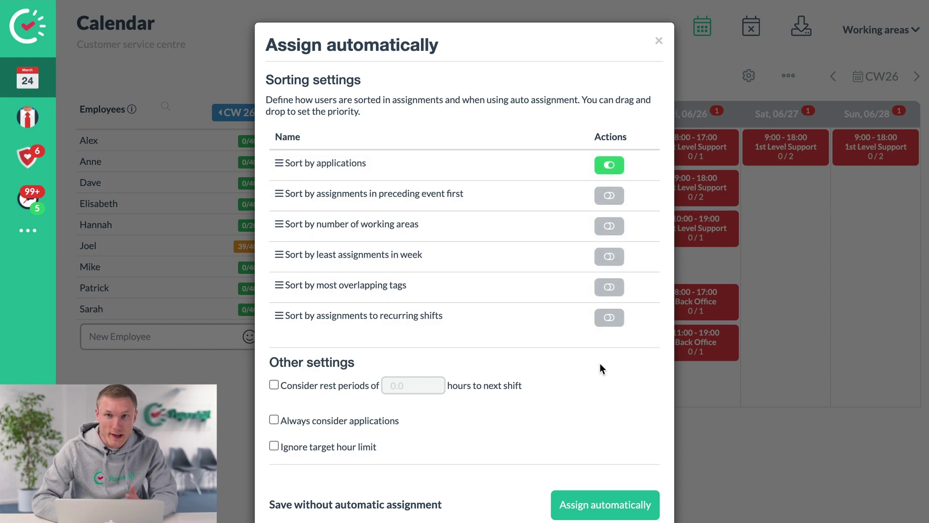
pyautogui.click(607, 506)
pyautogui.click(643, 154)
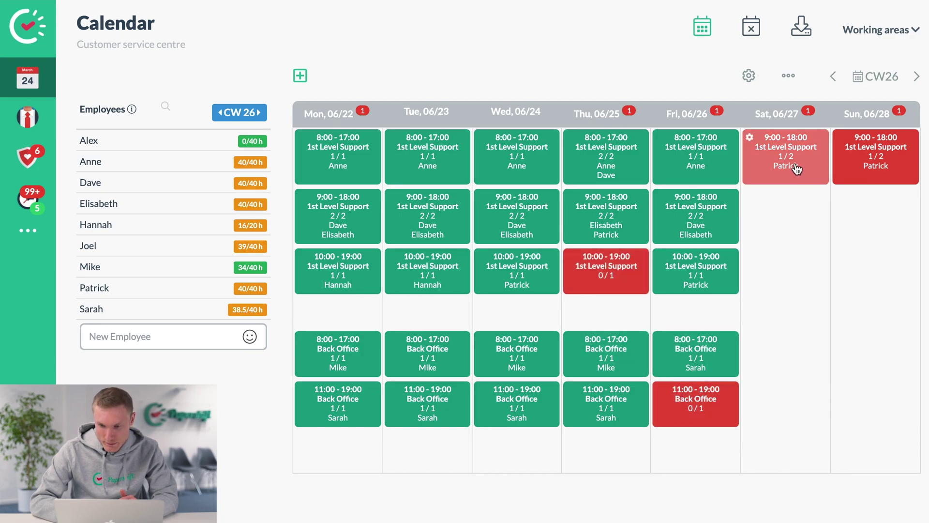
# - Check the assigned and available employees for the 1st Level Support shifts on Thursday 06/25 10:00 - 19:00 and Friday 06/26 9:00 - 18:00
pyautogui.click(605, 273)
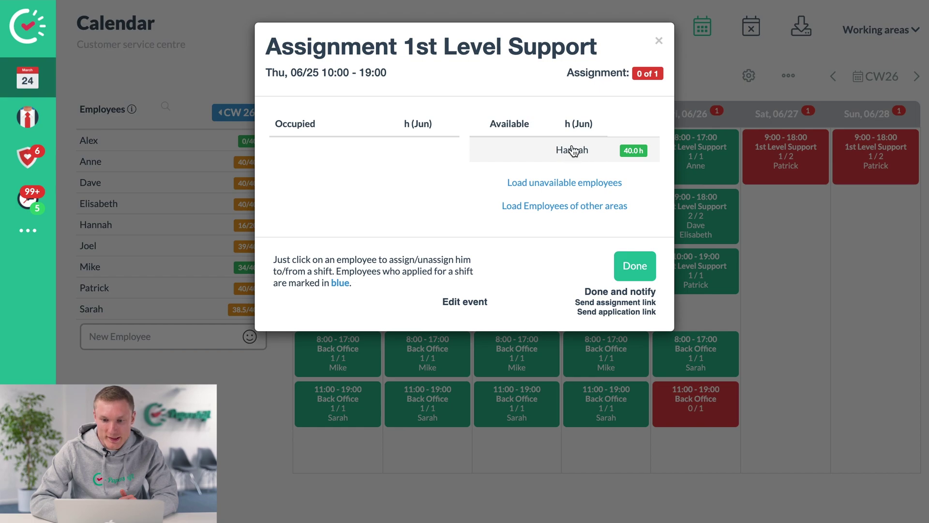
pyautogui.click(659, 42)
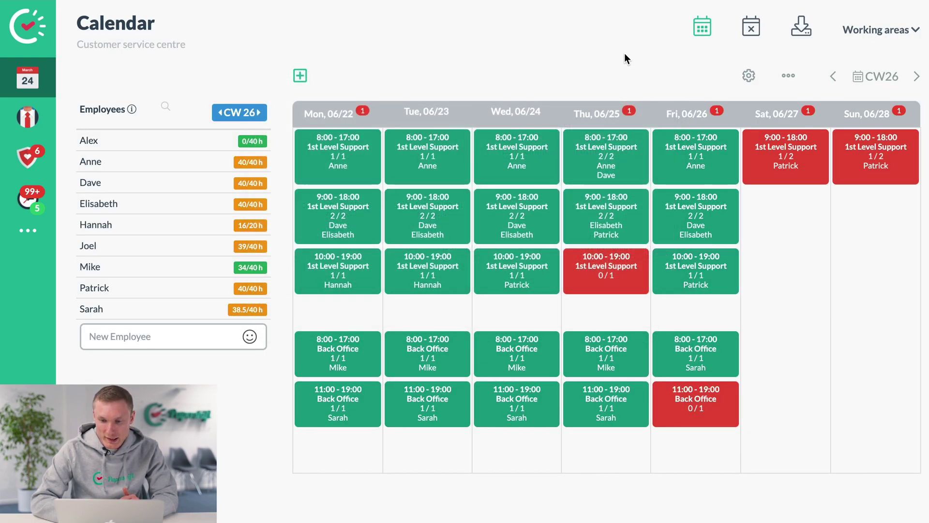
pyautogui.click(688, 208)
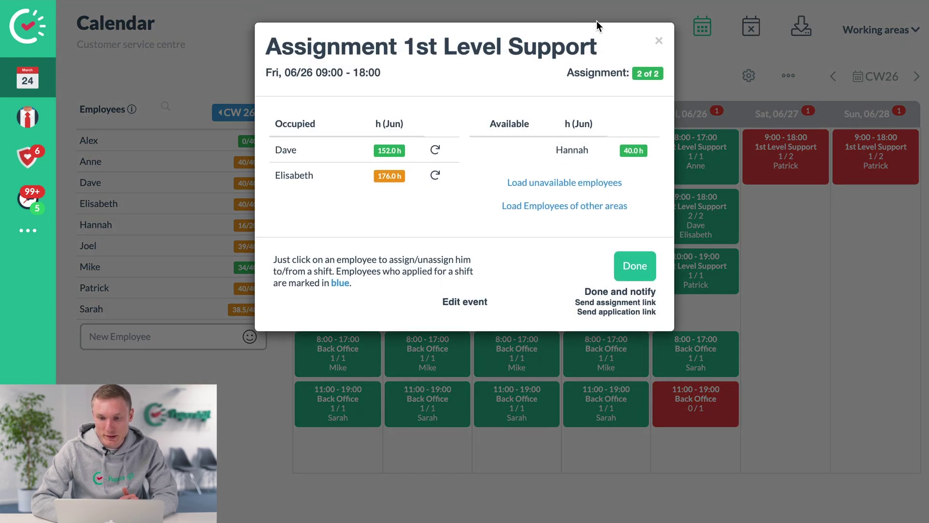
pyautogui.click(657, 45)
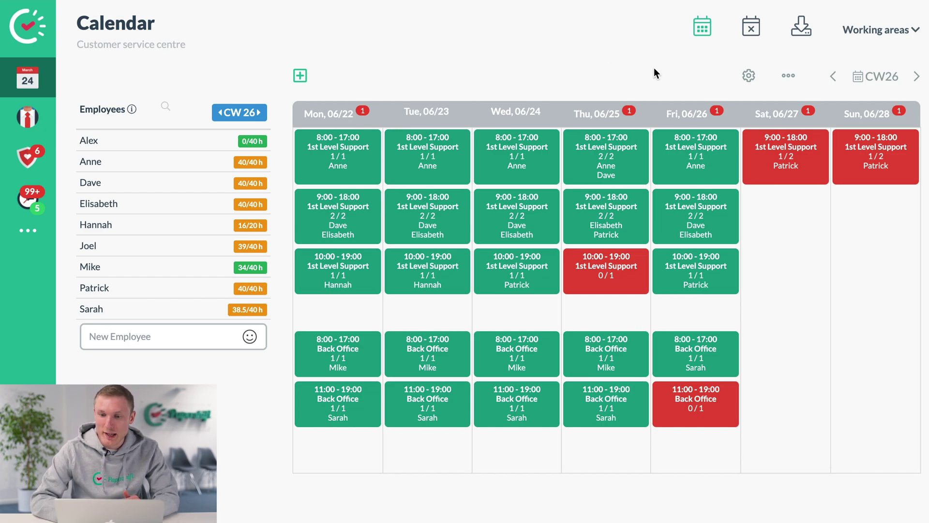
# - Show the Capacity Forecast report for 1st Level Support, examine its daily values including 06/20, and close it
pyautogui.click(749, 75)
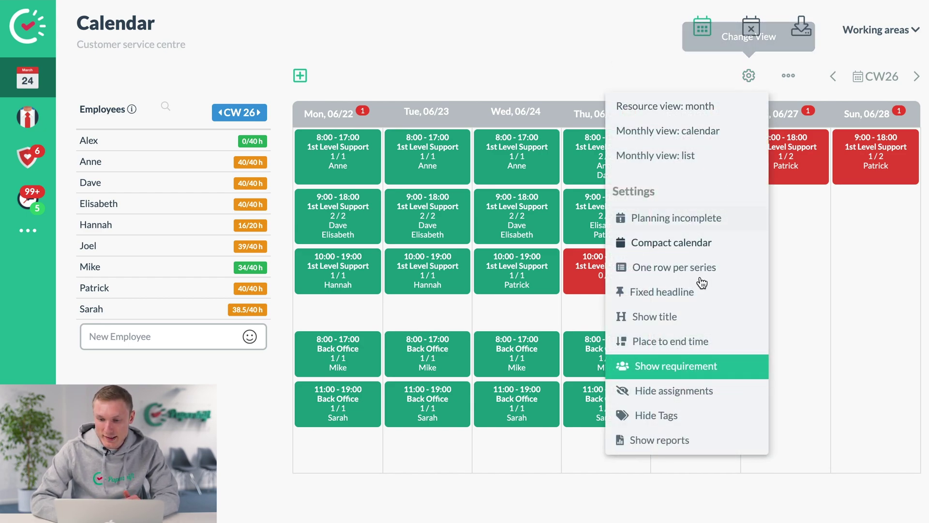
pyautogui.click(678, 448)
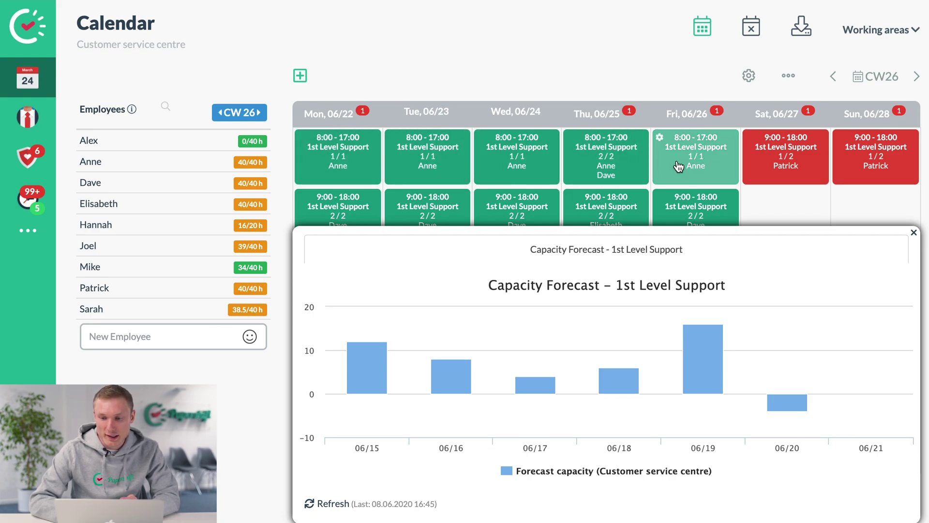
pyautogui.moveTo(457, 390)
pyautogui.moveTo(690, 383)
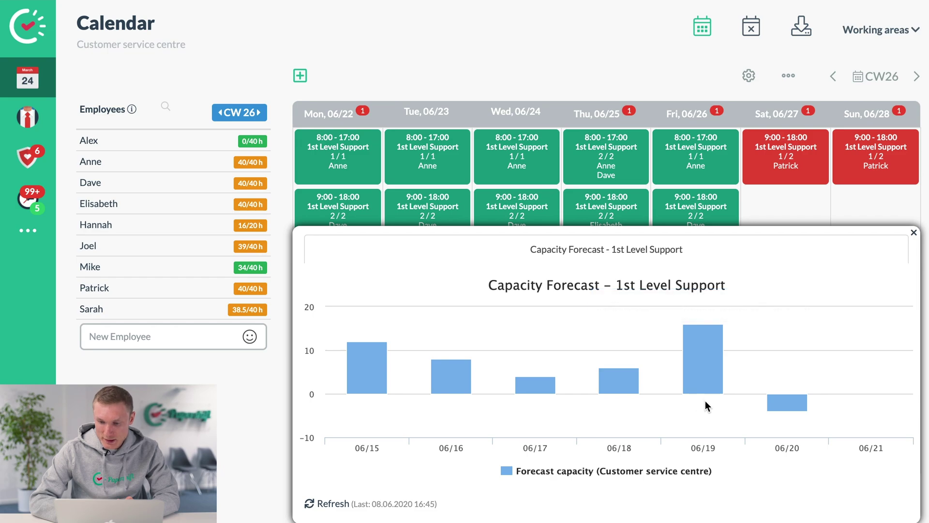
pyautogui.moveTo(774, 406)
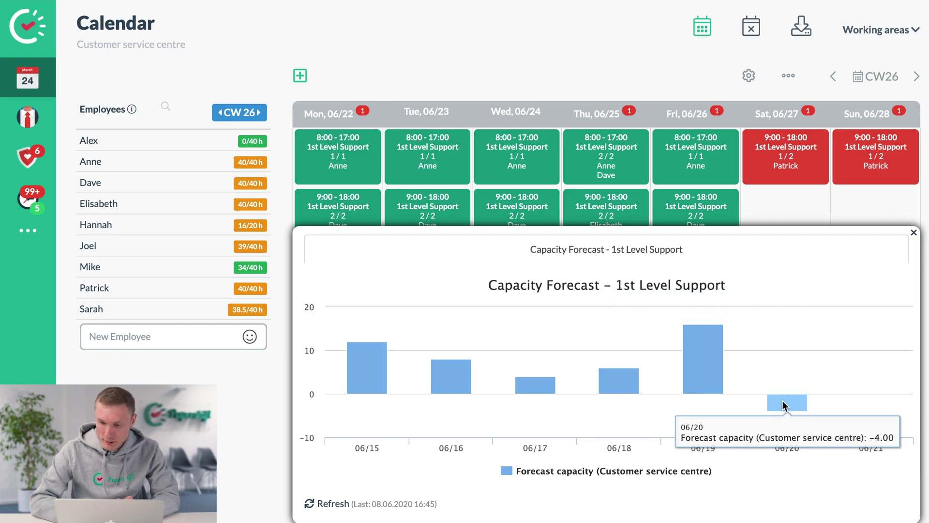
pyautogui.click(914, 233)
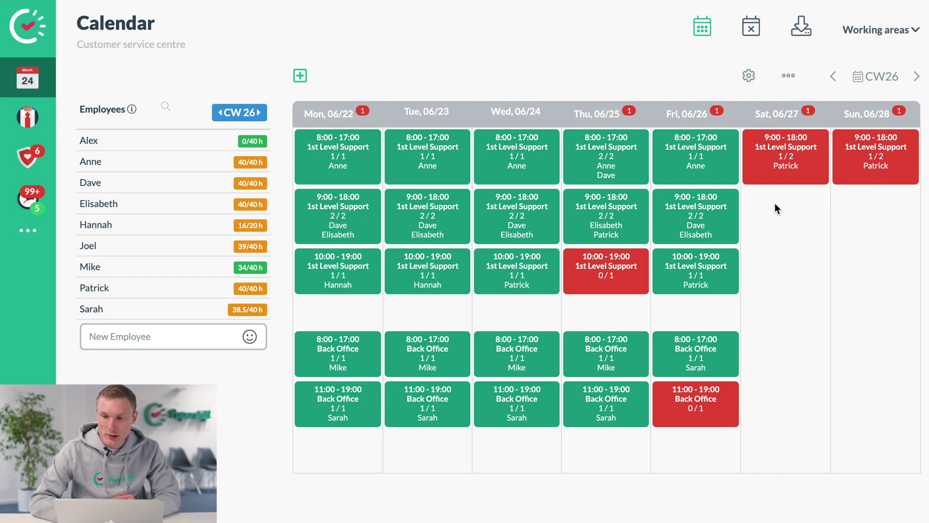
# - View the absence details for Friday 06/26 and Thursday 06/25
pyautogui.click(722, 115)
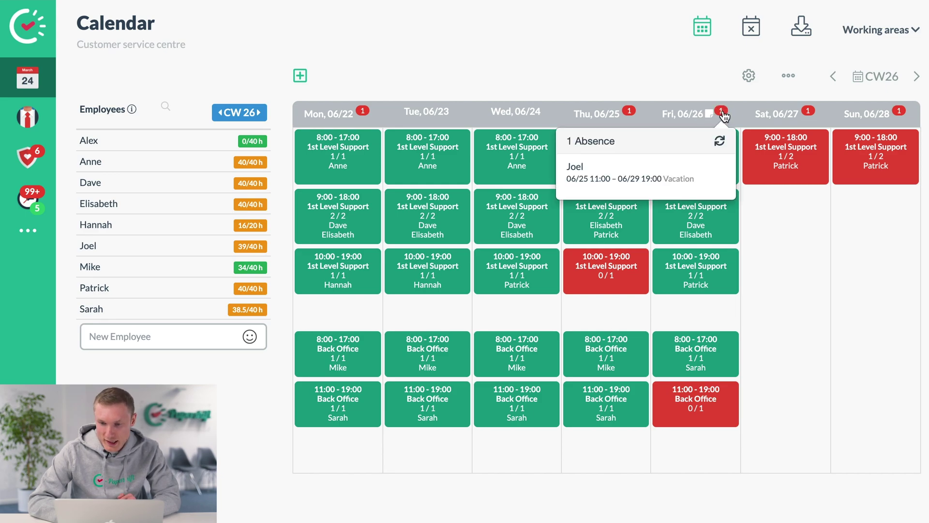
pyautogui.click(632, 114)
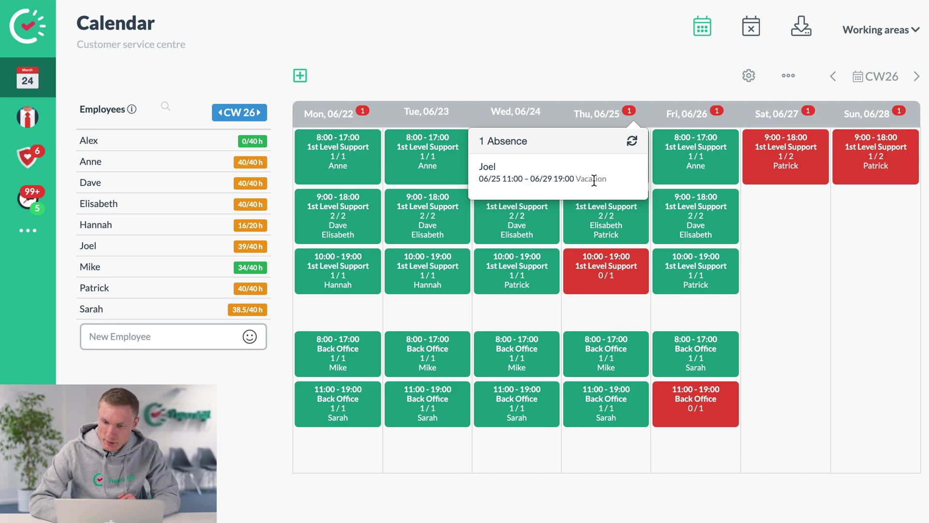
pyautogui.click(681, 68)
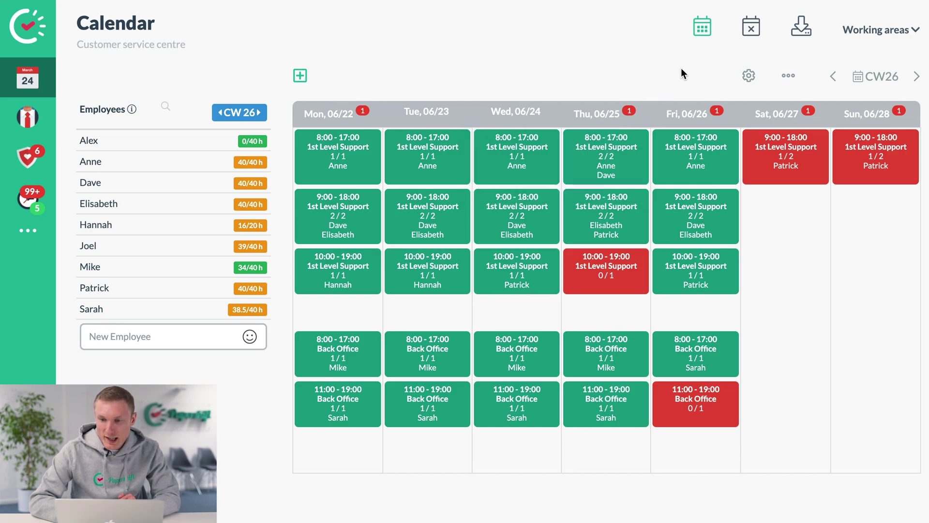
# - Confirm the pending full-day vacation request for 06/11/2020 - 06/12/2020 in the absence calendar and return to the shift calendar
pyautogui.click(748, 31)
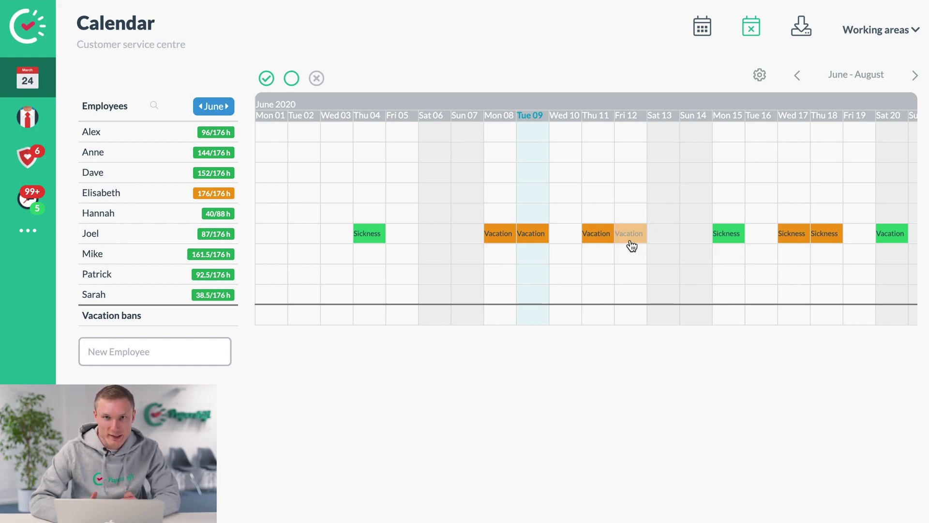
pyautogui.moveTo(632, 246)
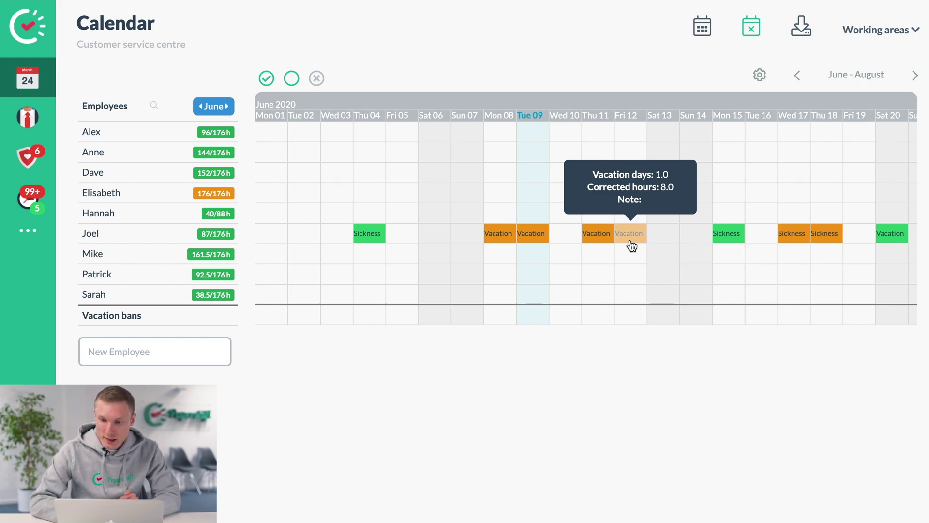
pyautogui.click(630, 239)
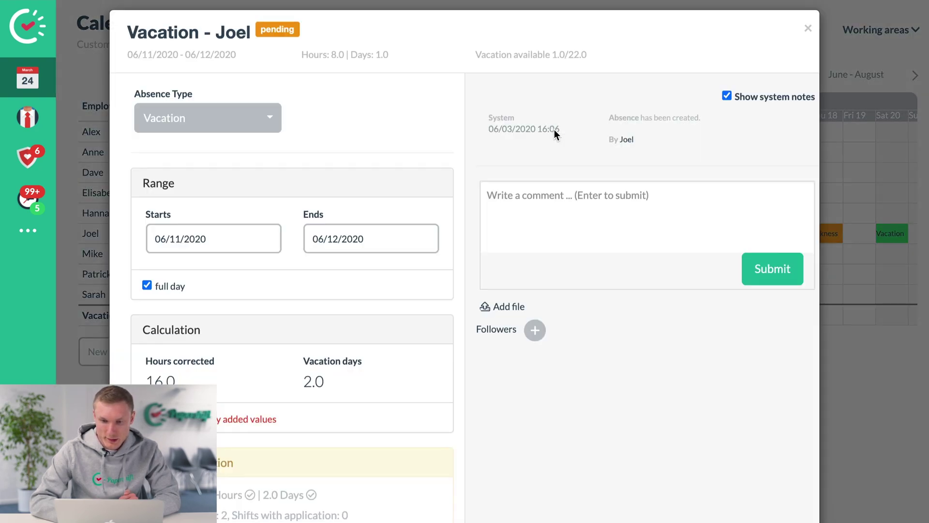
pyautogui.scroll(-5, 617, 317)
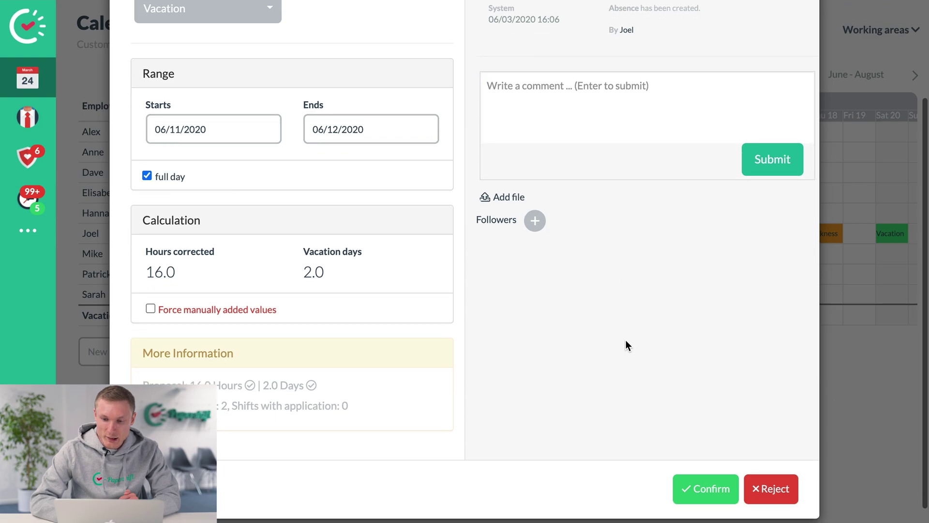
pyautogui.click(695, 490)
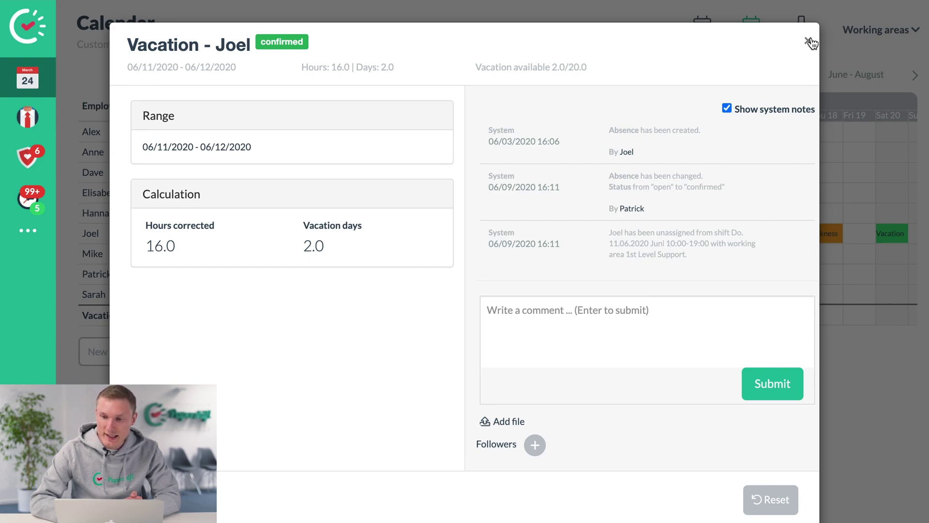
pyautogui.click(808, 41)
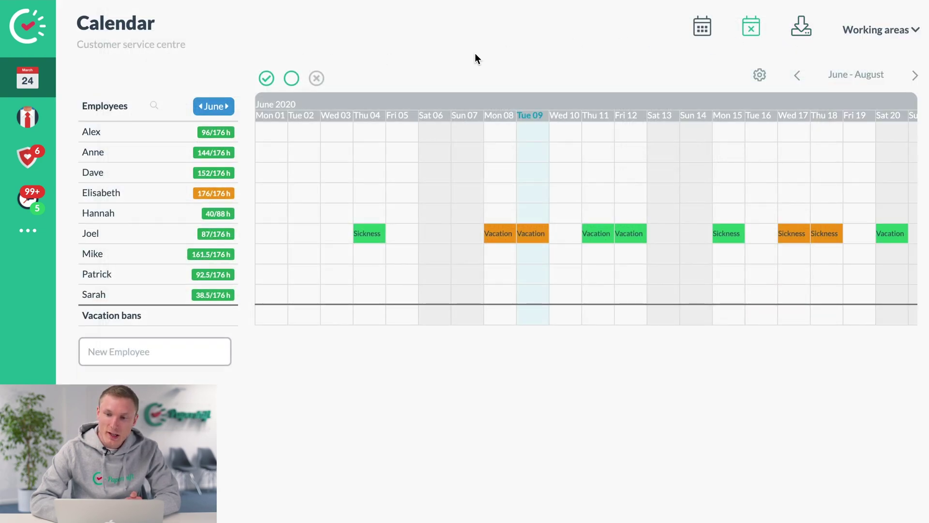
pyautogui.click(701, 27)
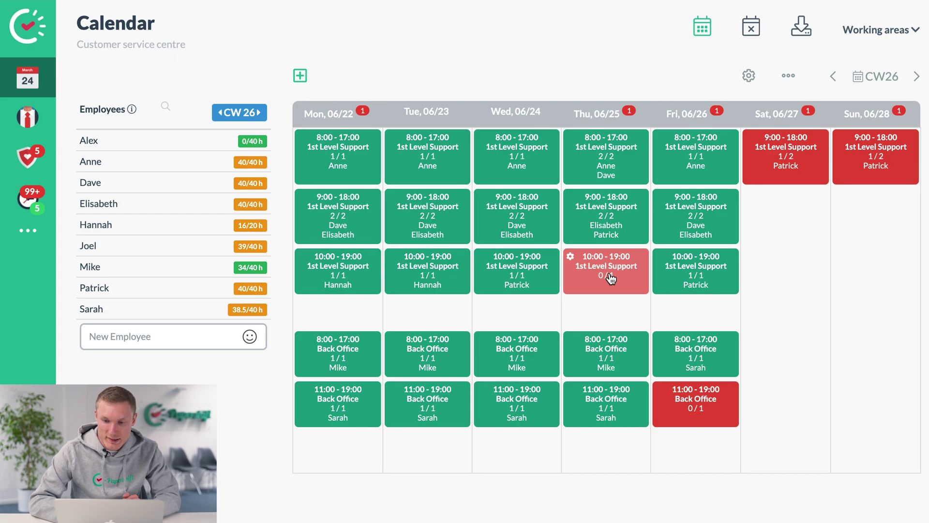
# - View the work time details and notes of the Back Office time tracking entry for Mon, 06/08 11:00 - 19:00
pyautogui.click(30, 160)
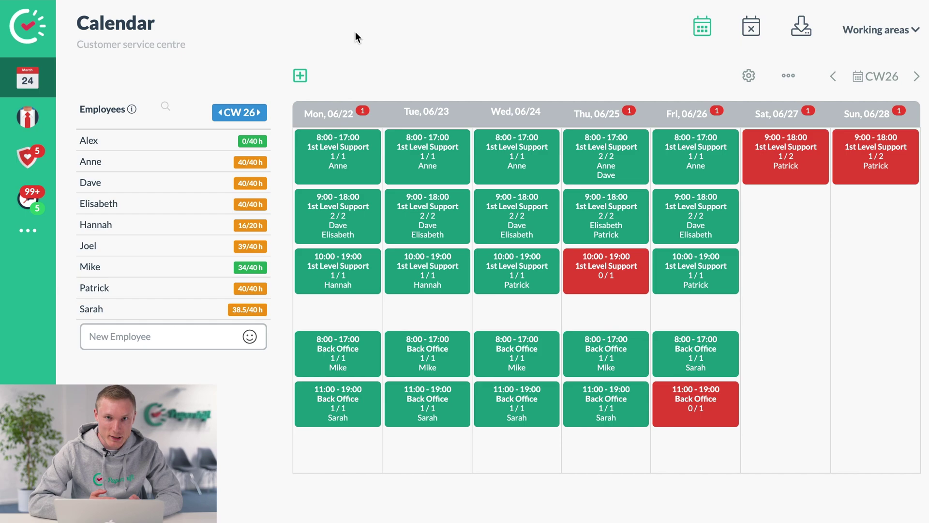
pyautogui.click(34, 209)
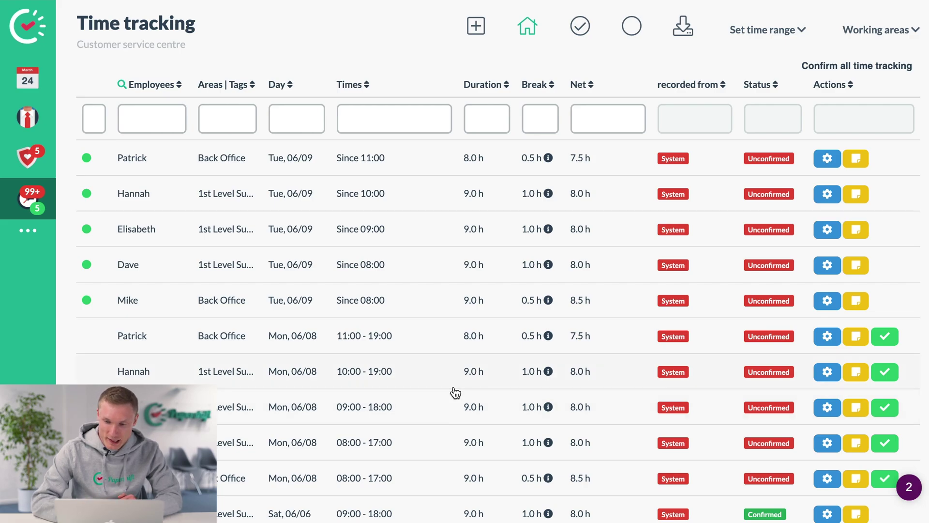
pyautogui.click(828, 336)
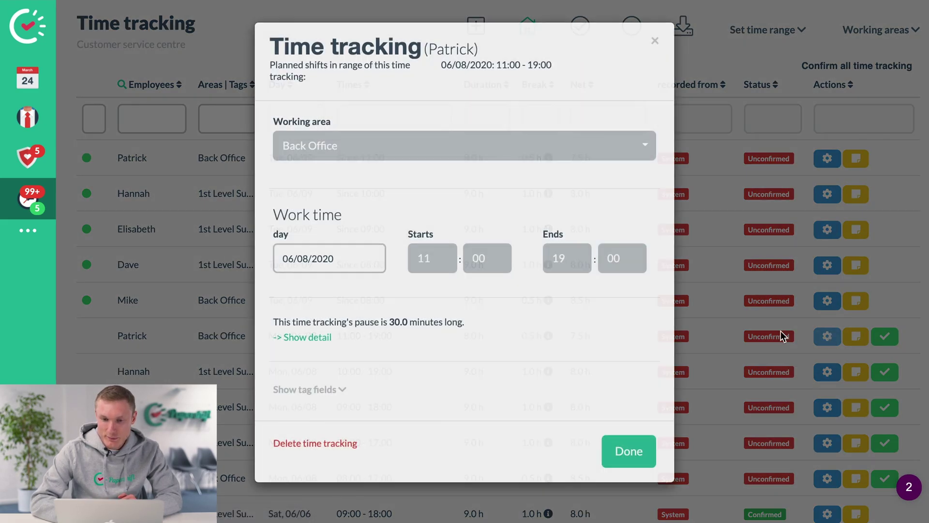
pyautogui.click(657, 42)
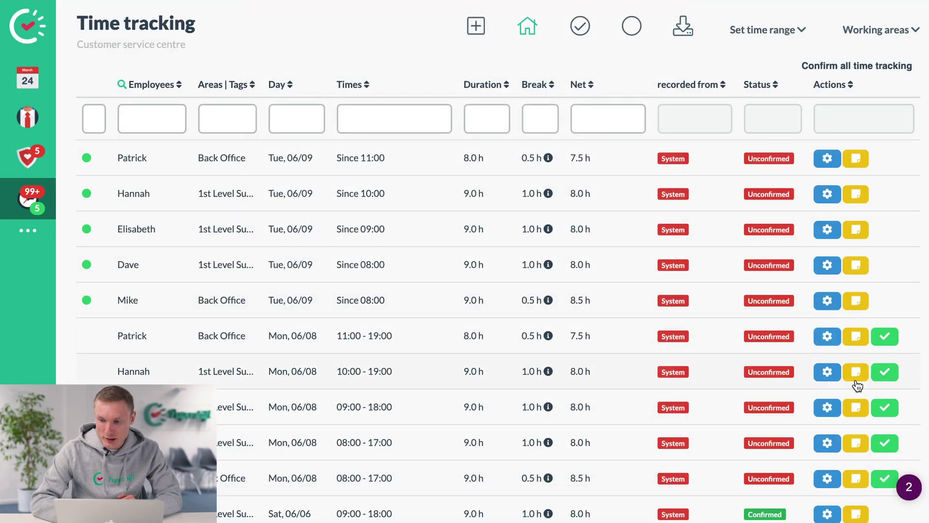
pyautogui.click(854, 336)
pyautogui.click(429, 243)
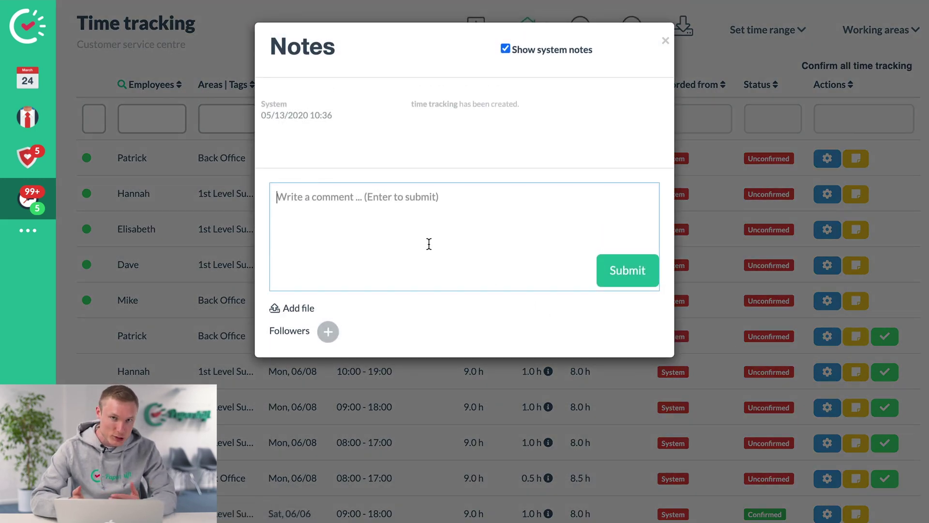
pyautogui.click(664, 42)
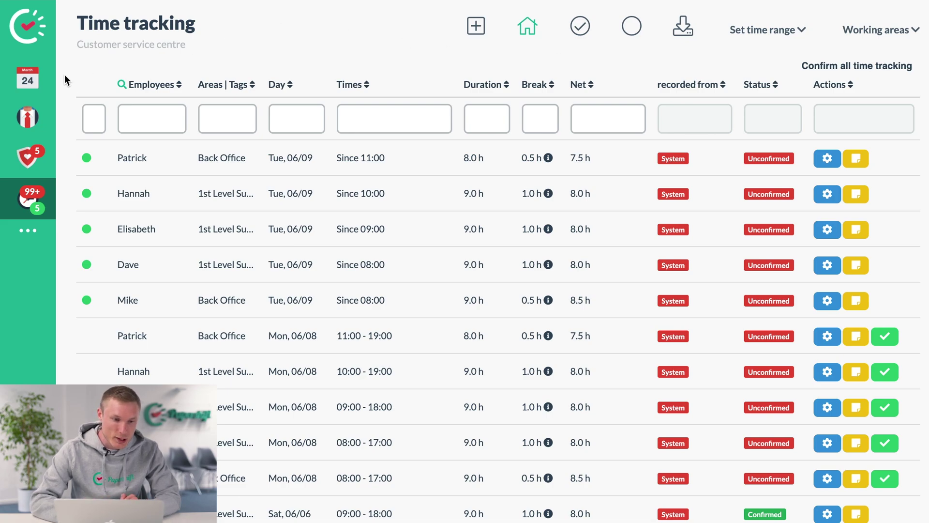
# - Open the account admin's employee profile and examine the daily records from 06/01/2020 to 06/30/2020
pyautogui.click(30, 118)
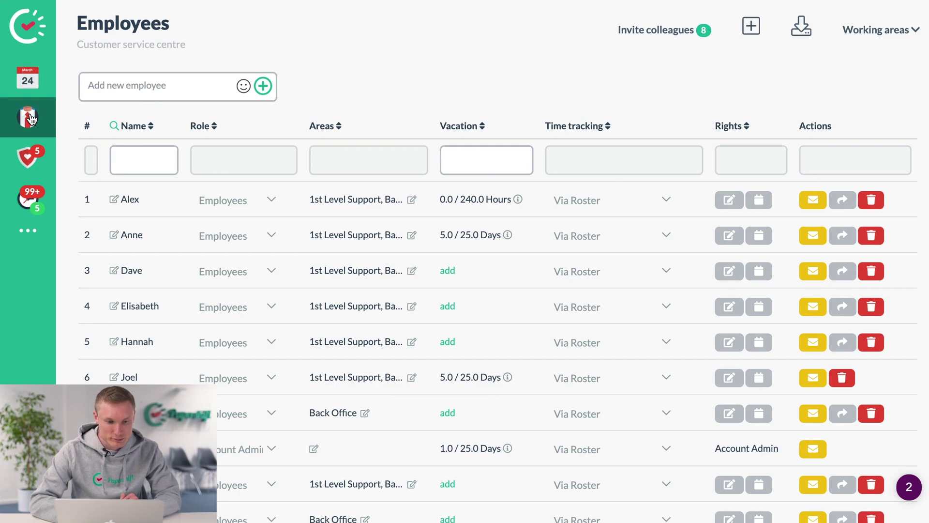
pyautogui.click(137, 452)
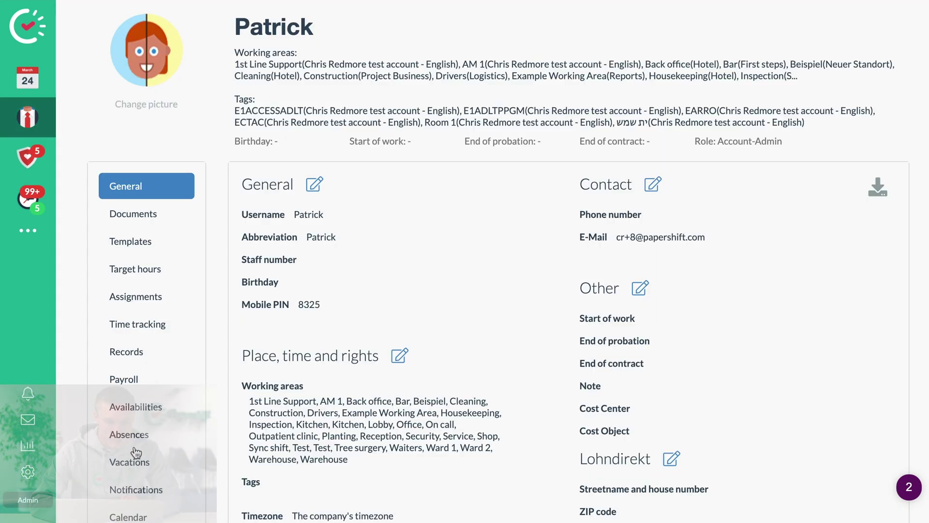
pyautogui.click(132, 355)
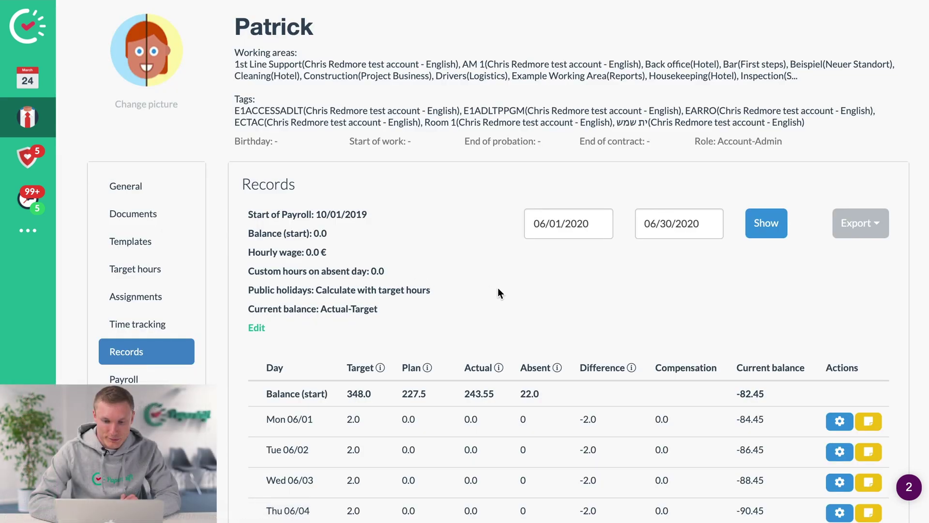
pyautogui.scroll(-4, 499, 289)
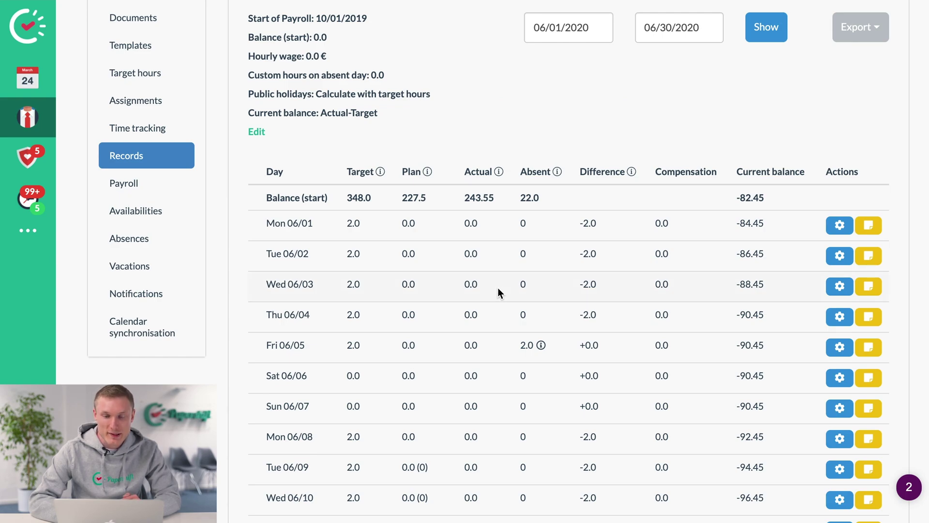
pyautogui.scroll(-10, 499, 289)
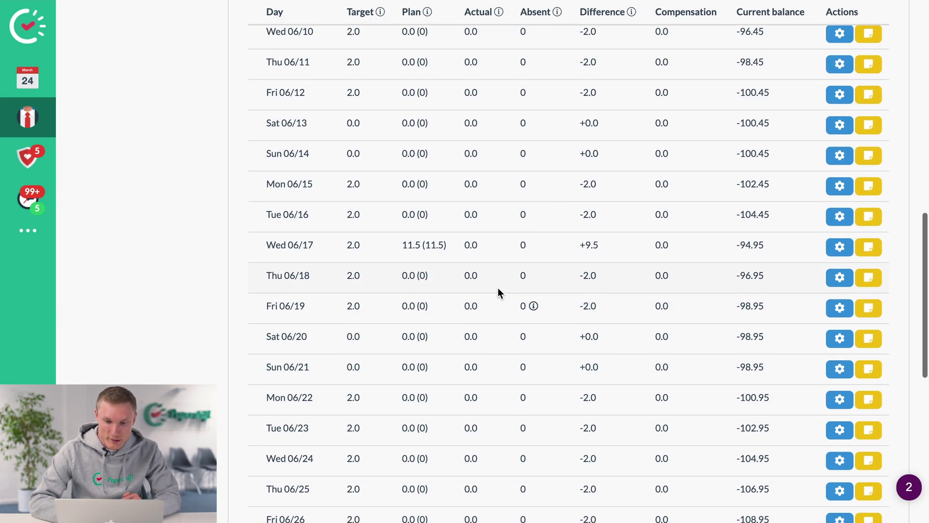
pyautogui.scroll(-7, 498, 287)
pyautogui.doubleClick(409, 355)
pyautogui.click(431, 360)
pyautogui.scroll(4, 432, 362)
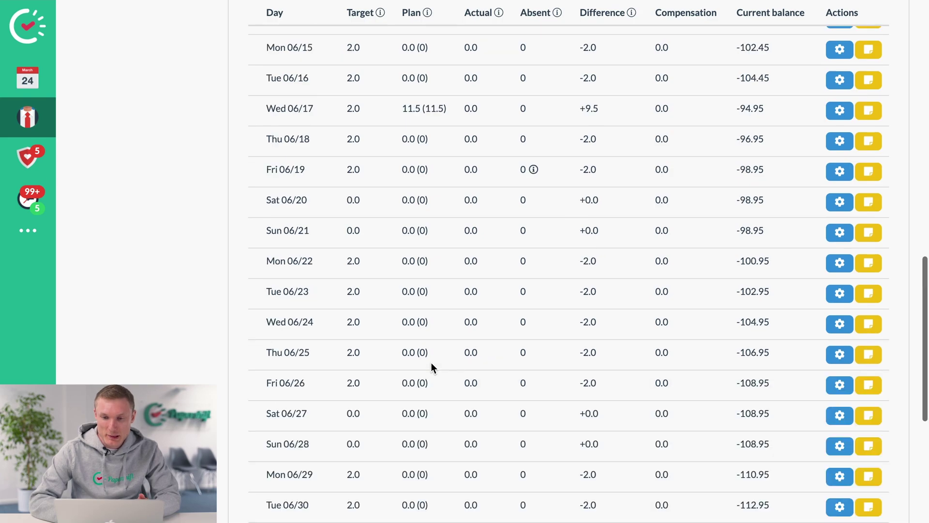
pyautogui.scroll(10, 432, 362)
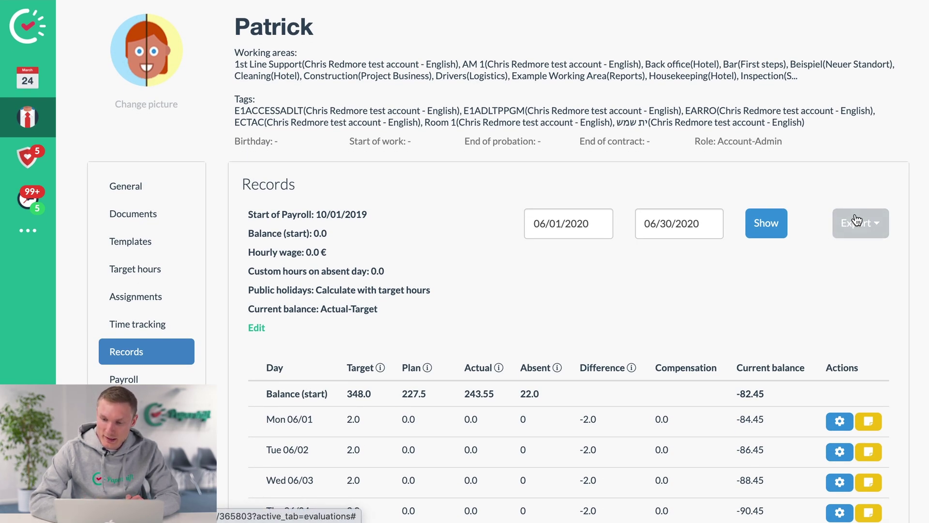
# - View the export formats offered for the records and examine the starting balance row's plan hours and current balance
pyautogui.click(857, 220)
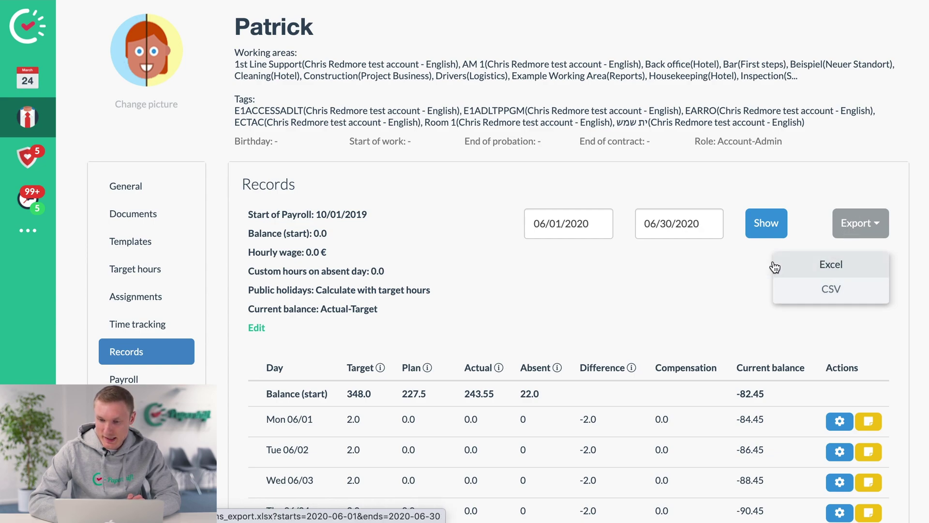
pyautogui.click(735, 268)
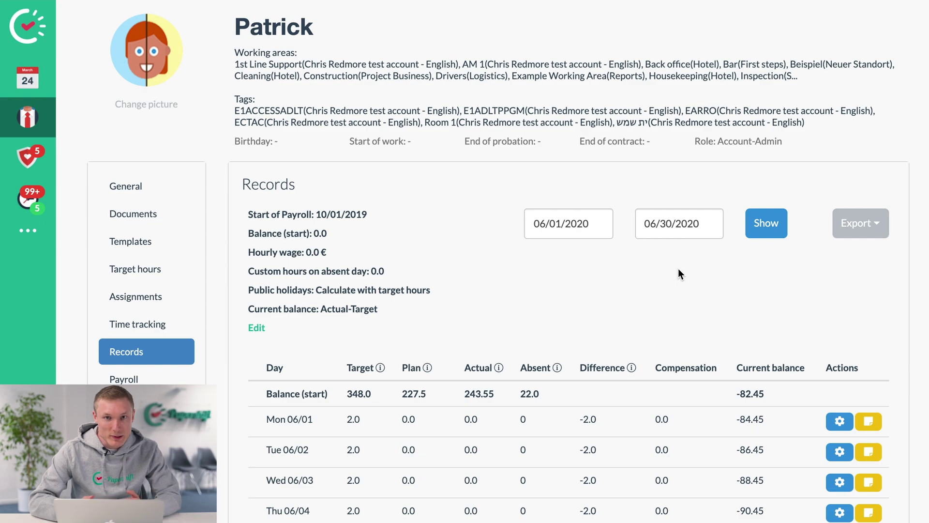
pyautogui.scroll(-1, 678, 269)
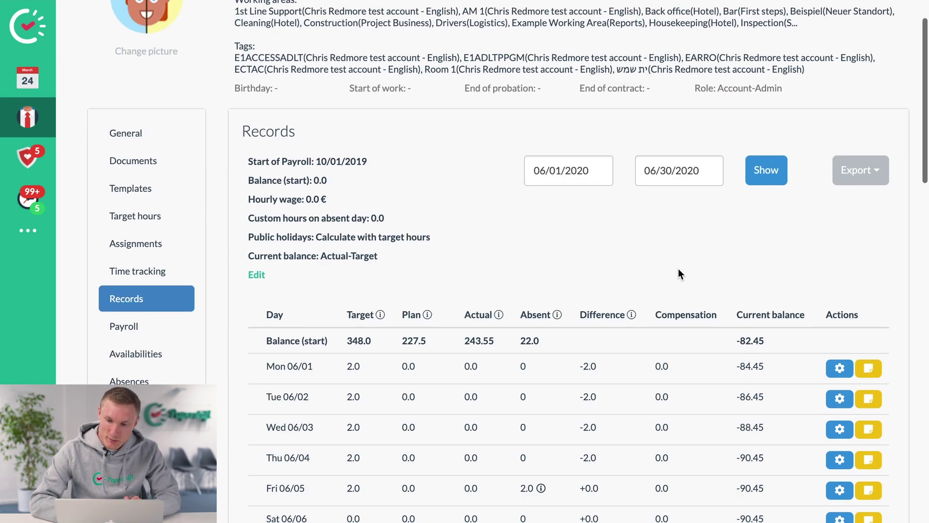
pyautogui.moveTo(765, 336); pyautogui.dragTo(733, 344)
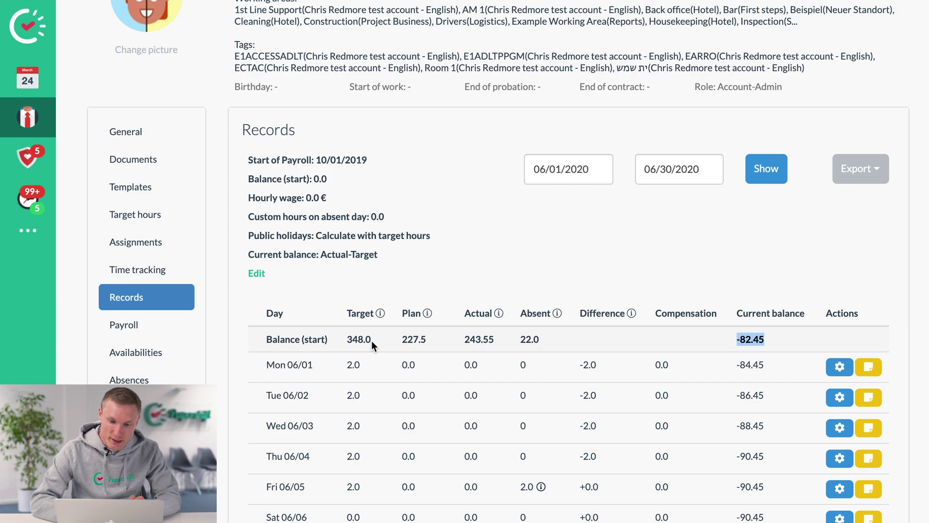
pyautogui.moveTo(403, 339); pyautogui.dragTo(417, 339)
pyautogui.click(447, 288)
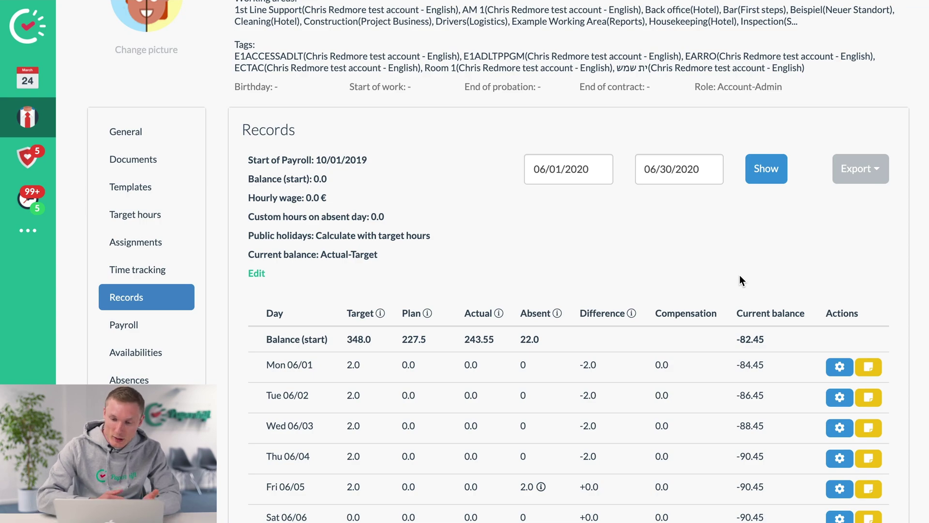
pyautogui.scroll(-1, 740, 276)
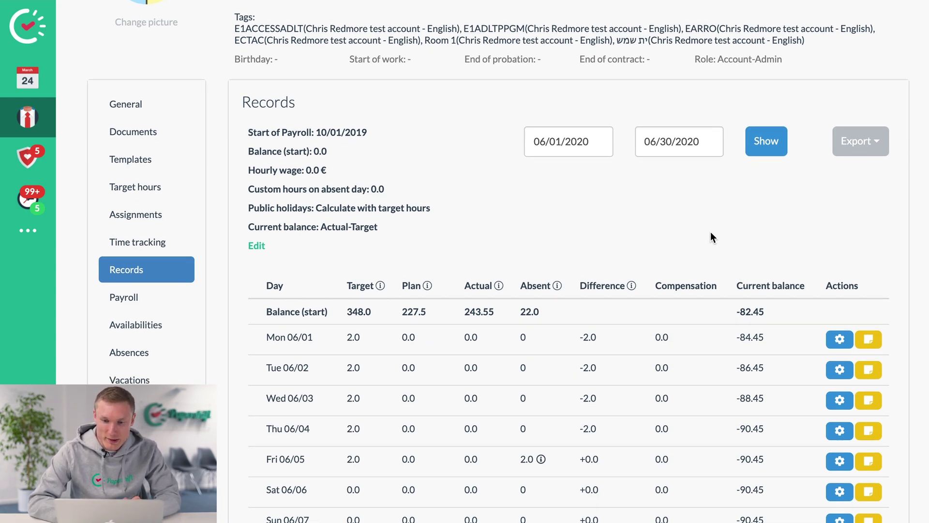
pyautogui.scroll(1, 711, 237)
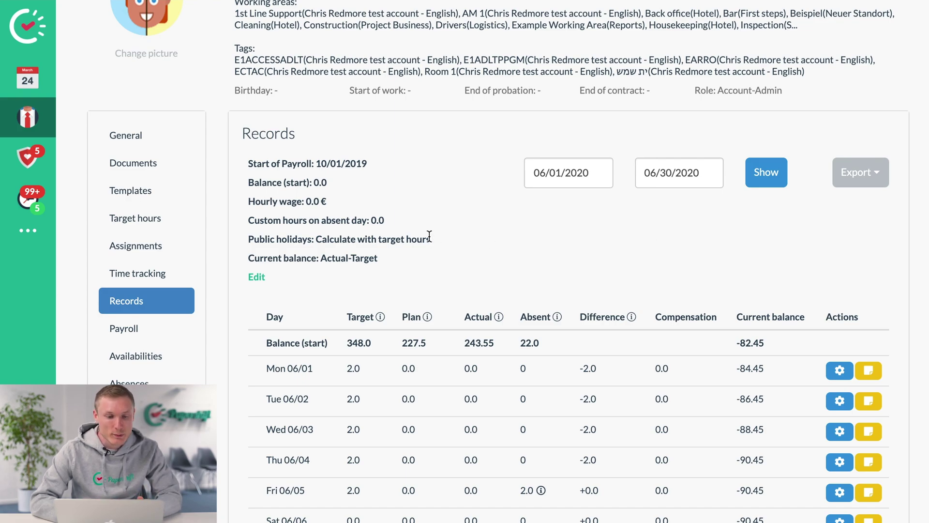
# - Open Payroll and show the export types for the first employee's entry for the period 06/01/2020 - 06/30/2020
pyautogui.click(28, 230)
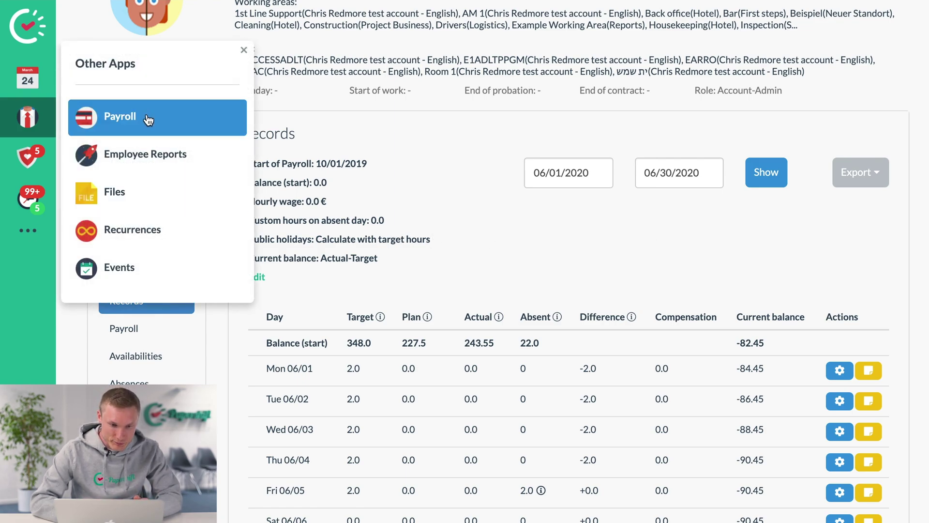
pyautogui.click(132, 108)
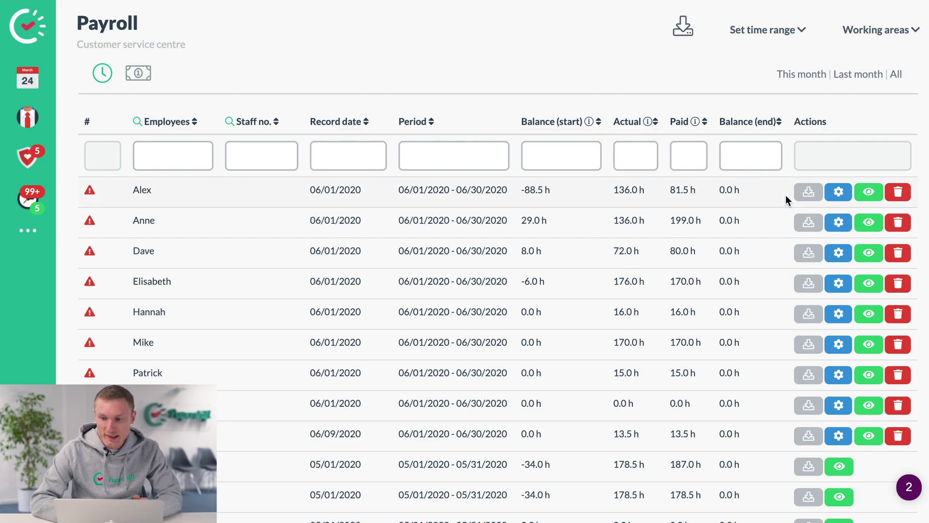
pyautogui.click(810, 194)
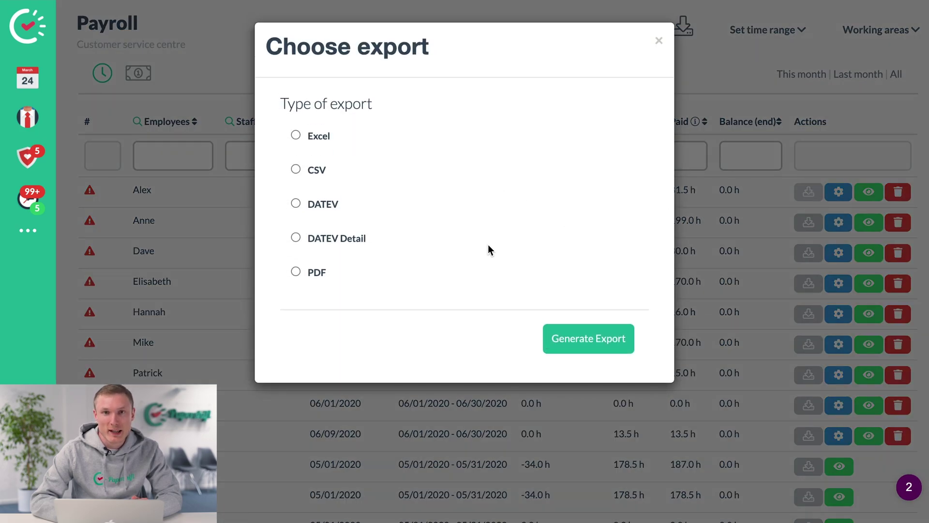